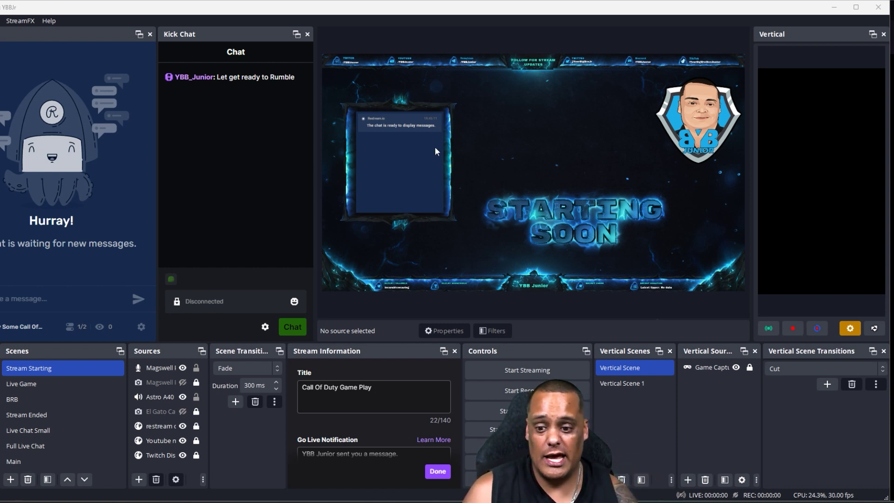
- Preview the Live Game, BRB and Stream Ended scenes in turn
{"action": "left_click", "coordinate": [66, 387]}
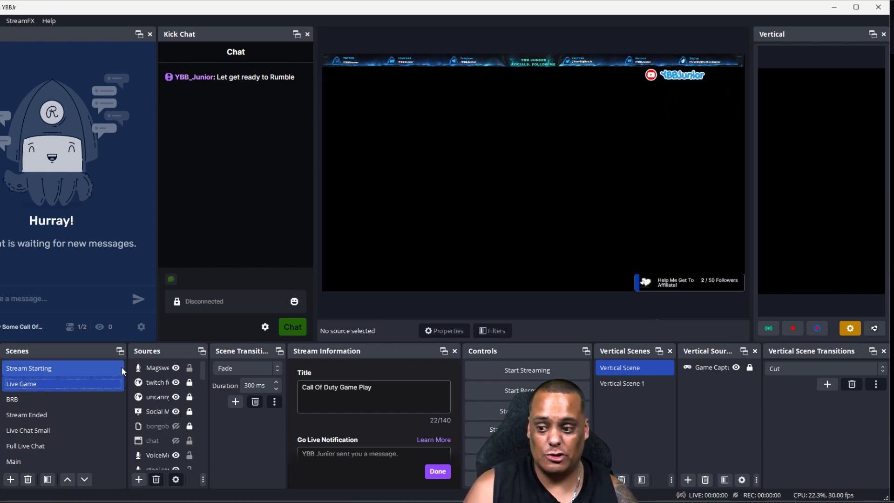
{"action": "left_click", "coordinate": [74, 397]}
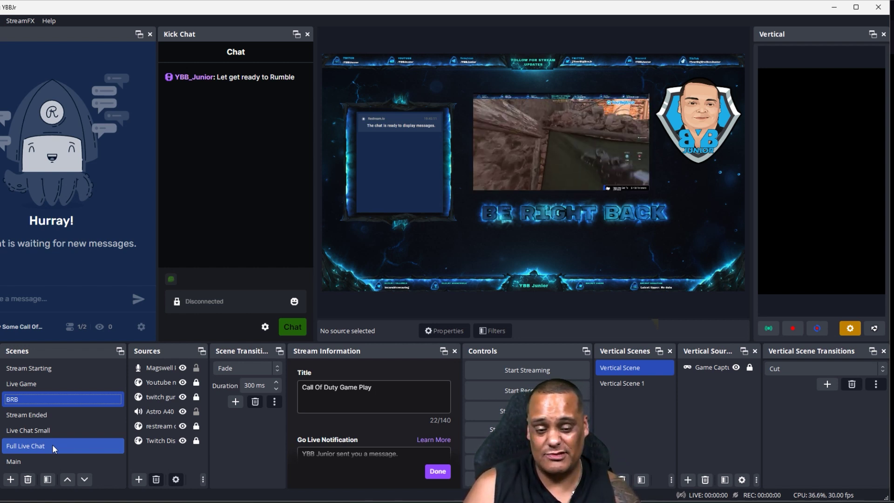
{"action": "left_click", "coordinate": [48, 421]}
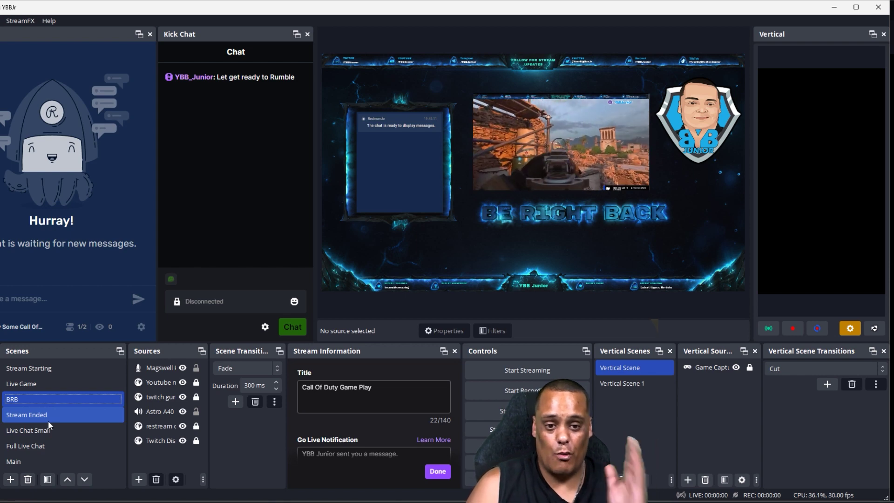
- Close OBS Studio and search for 'twitchguru' from Opera GX's address bar
{"action": "left_click", "coordinate": [876, 11]}
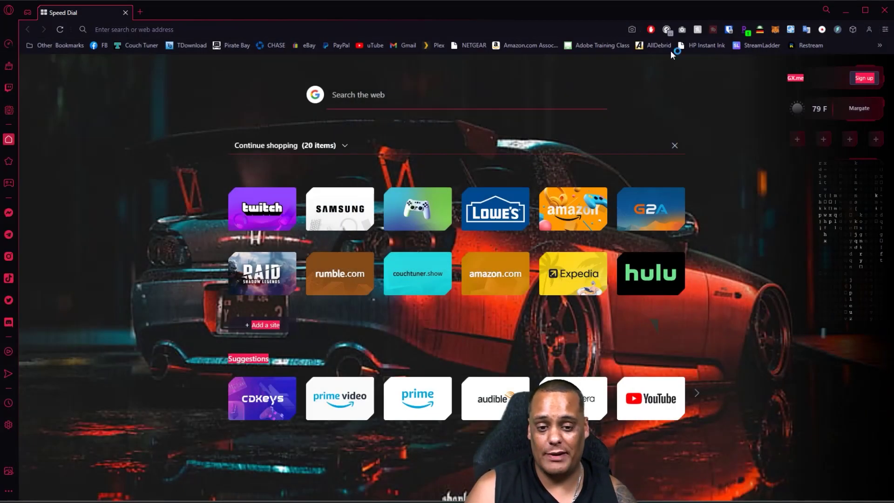
{"action": "left_click", "coordinate": [246, 29]}
{"action": "type", "text": "twitch"}
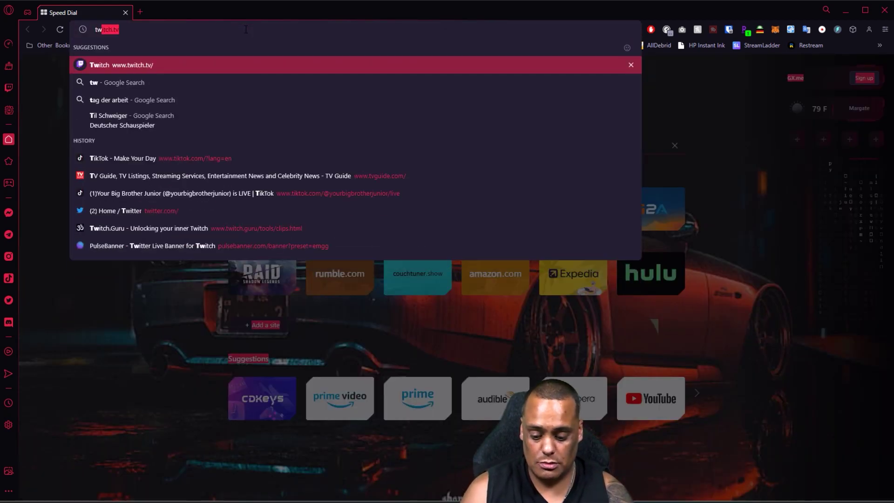
{"action": "type", "text": "gur"}
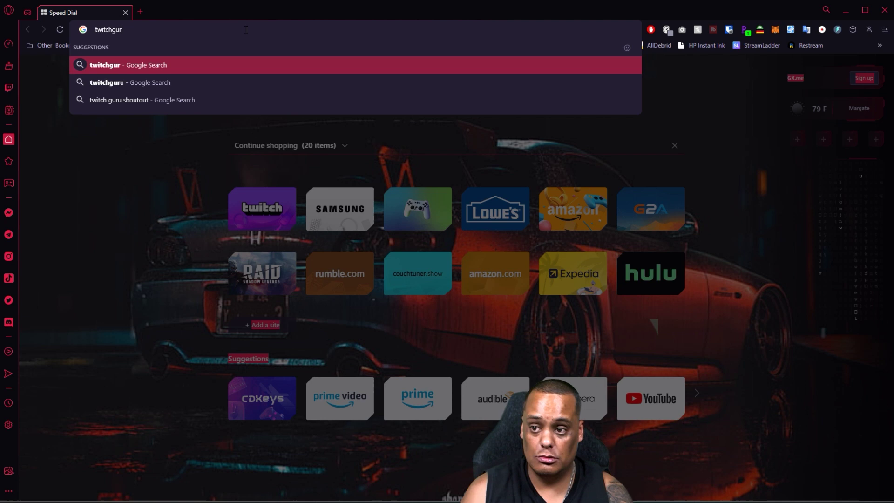
{"action": "type", "text": "u"}
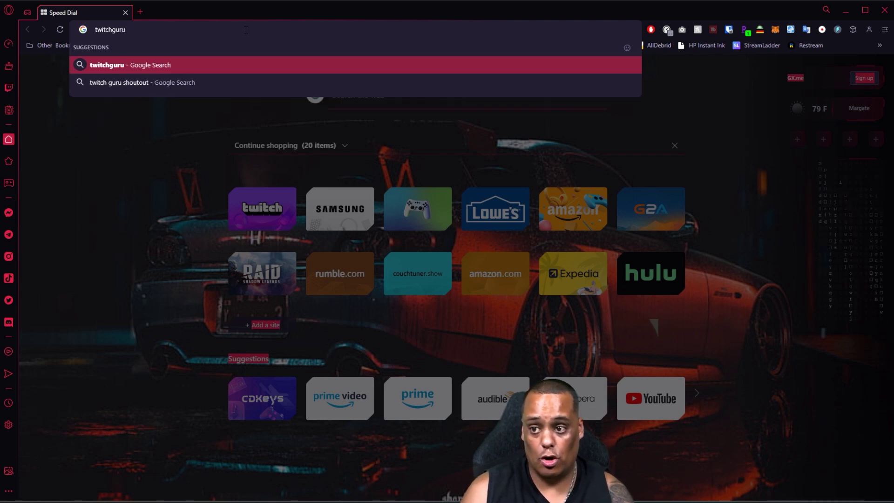
{"action": "key", "text": "Return"}
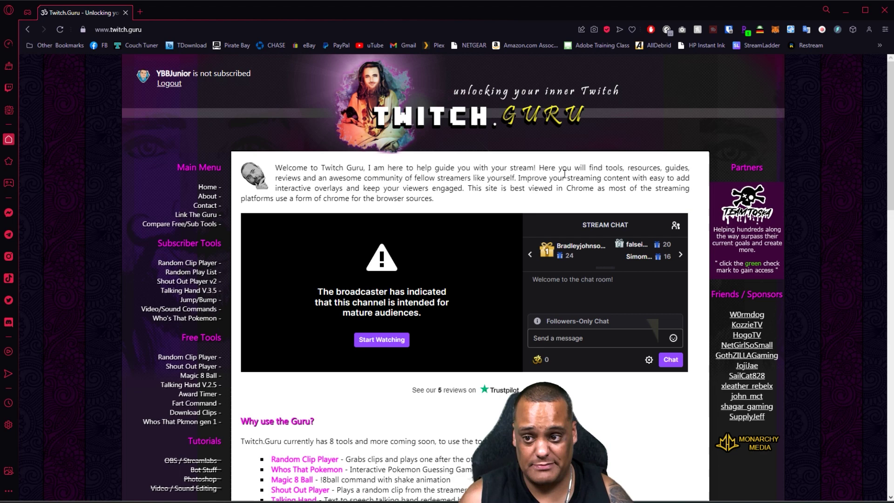
- Go to Random Clip Player under Free Tools on twitch.guru
{"action": "mouse_move", "coordinate": [170, 279]}
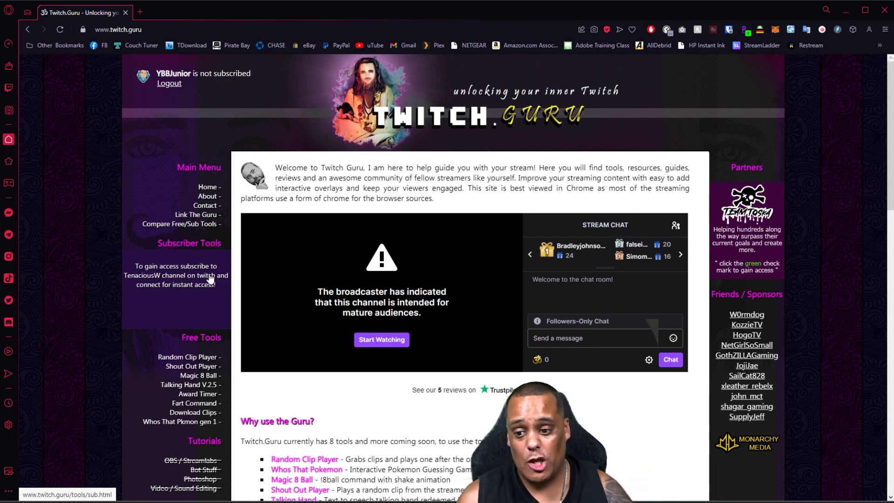
{"action": "left_click", "coordinate": [192, 361]}
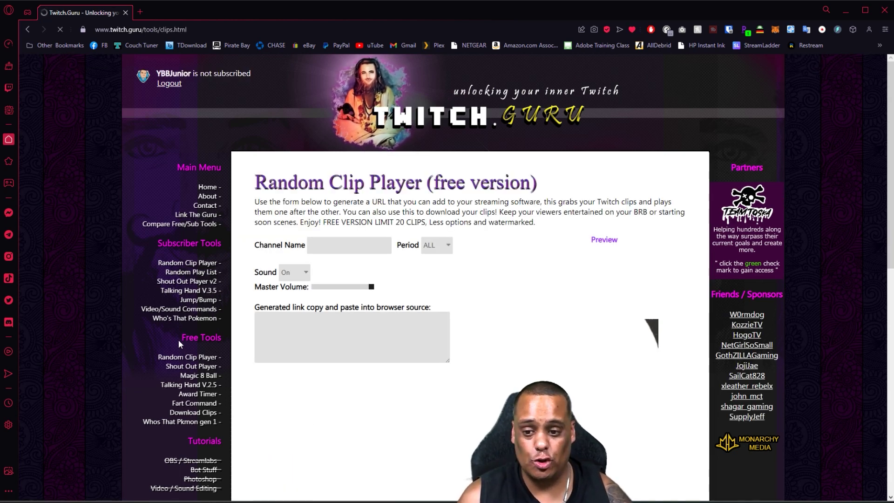
- Fill in the streamer's channel name from autofill and select the generated clip-player link
{"action": "left_click", "coordinate": [332, 249]}
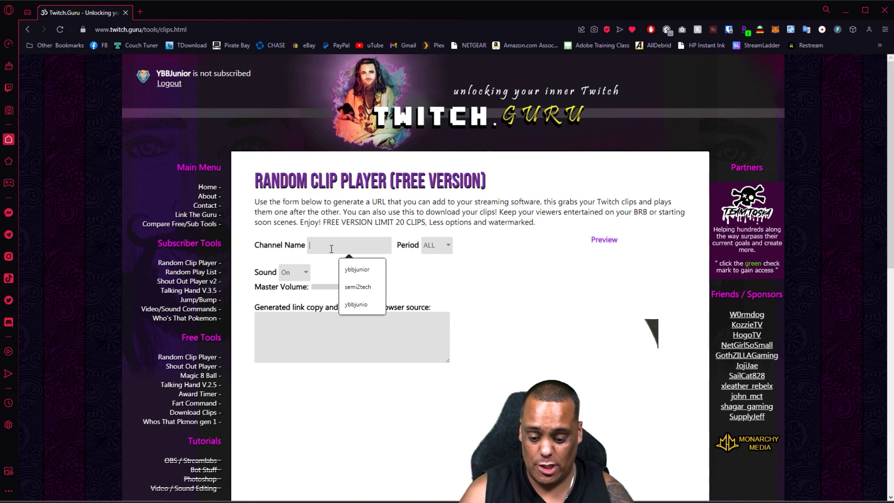
{"action": "left_click", "coordinate": [366, 270]}
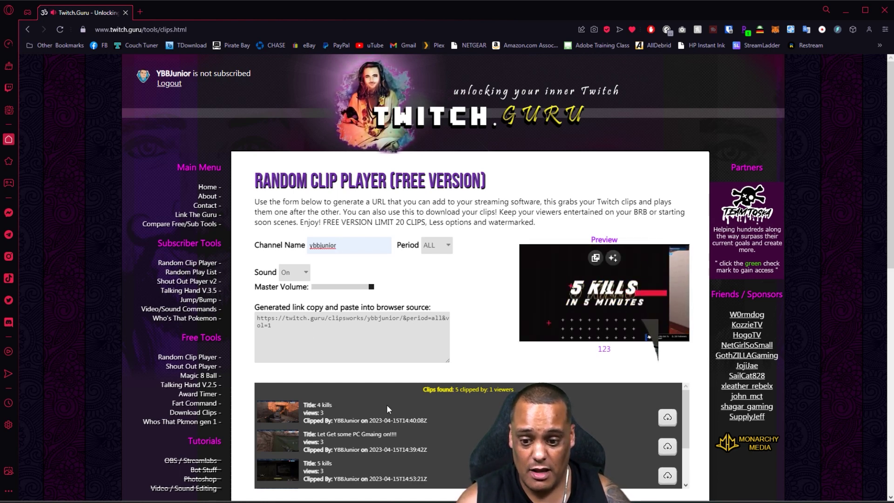
{"action": "scroll", "coordinate": [391, 413], "scroll_direction": "down", "scroll_amount": 2}
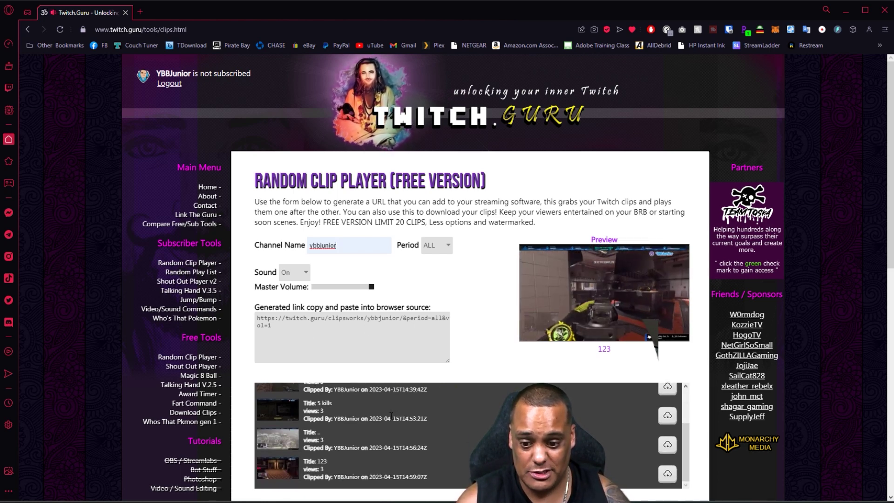
{"action": "scroll", "coordinate": [390, 414], "scroll_direction": "up", "scroll_amount": 2}
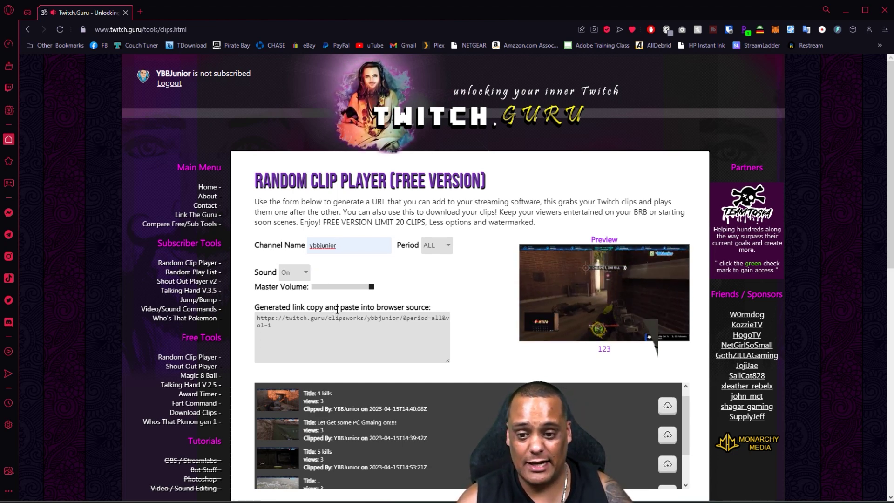
{"action": "left_click", "coordinate": [341, 249]}
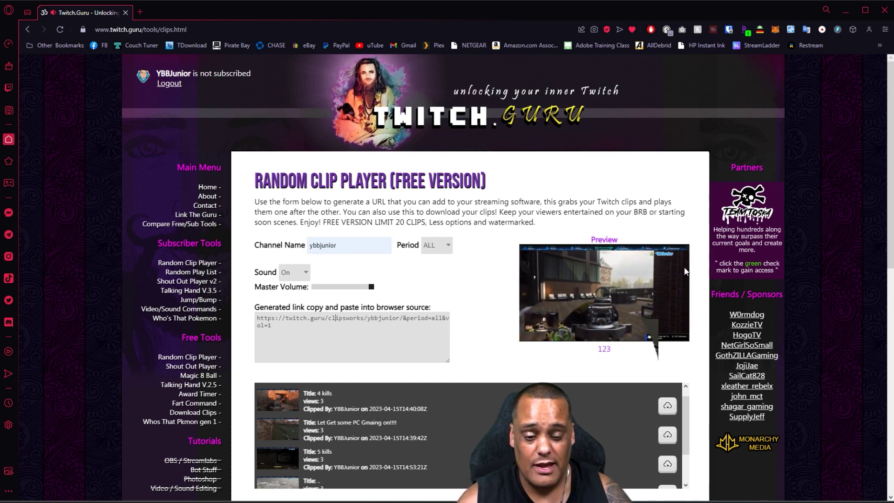
{"action": "triple_click", "coordinate": [350, 322]}
{"action": "key", "text": "ctrl+c"}
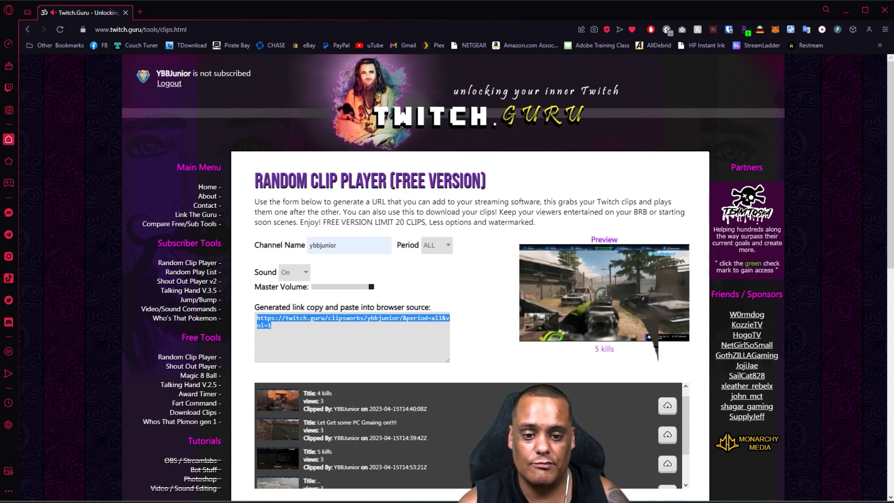
- Back in OBS, move through Stream Ended to the Stream Starting scene
{"action": "key", "text": "alt+Tab"}
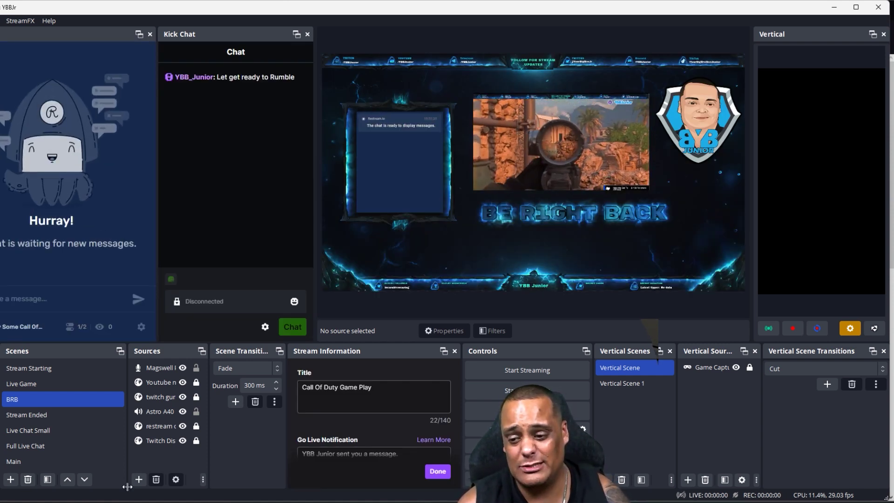
{"action": "left_click", "coordinate": [26, 414]}
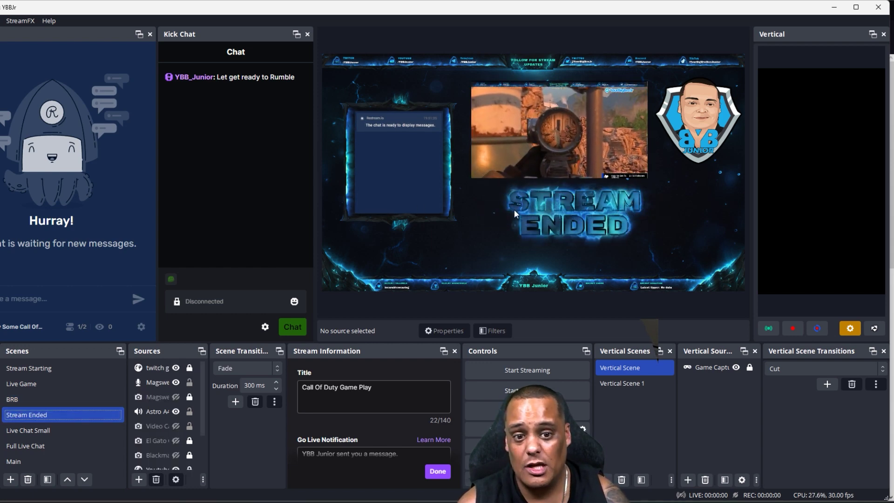
{"action": "left_click", "coordinate": [138, 383]}
{"action": "left_click", "coordinate": [80, 373]}
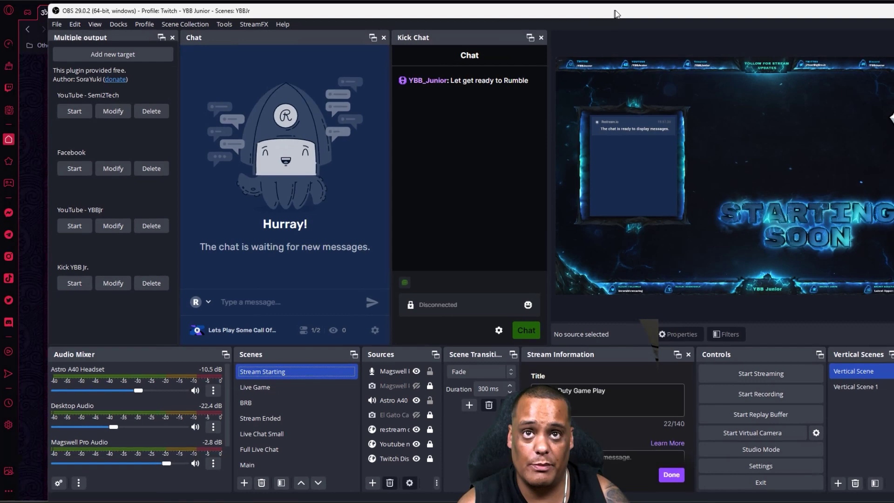
- Create a Browser source named 'tg' in the Stream Starting scene
{"action": "left_click", "coordinate": [372, 485]}
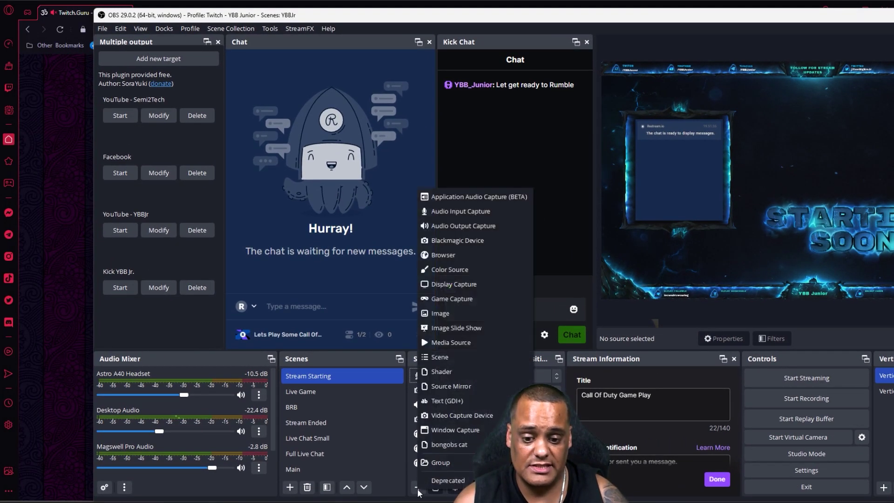
{"action": "left_click", "coordinate": [448, 257]}
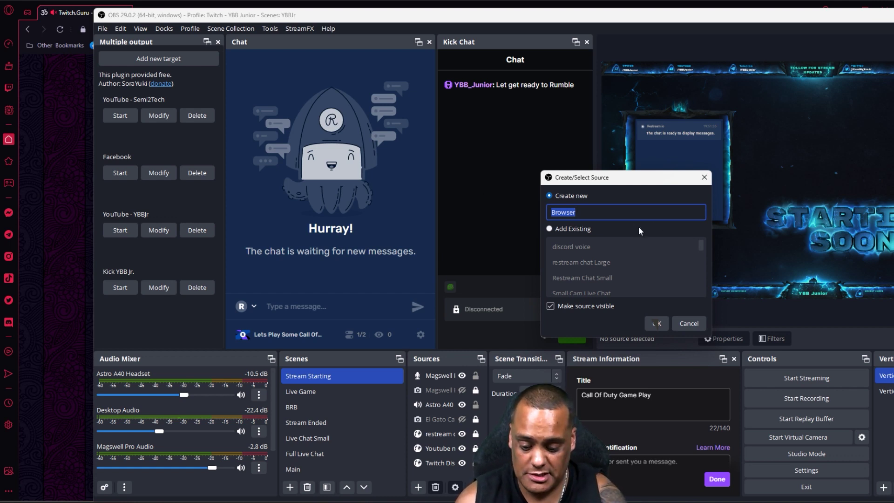
{"action": "type", "text": "t"}
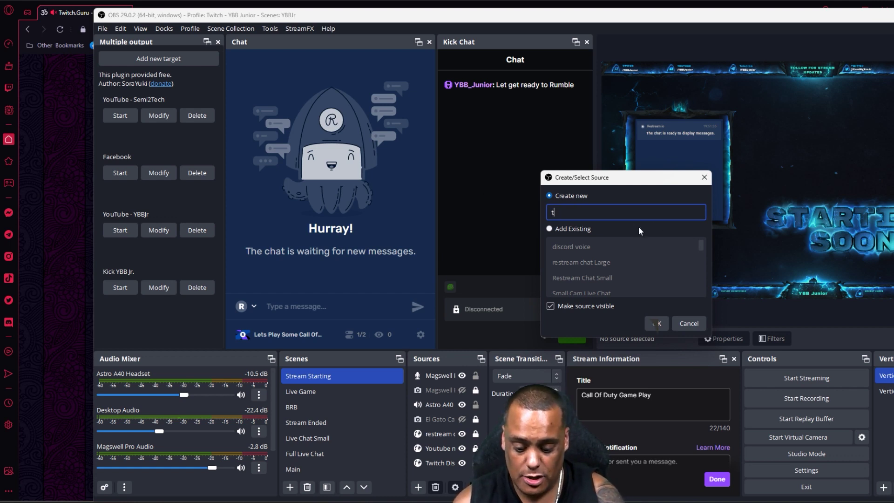
{"action": "type", "text": "g"}
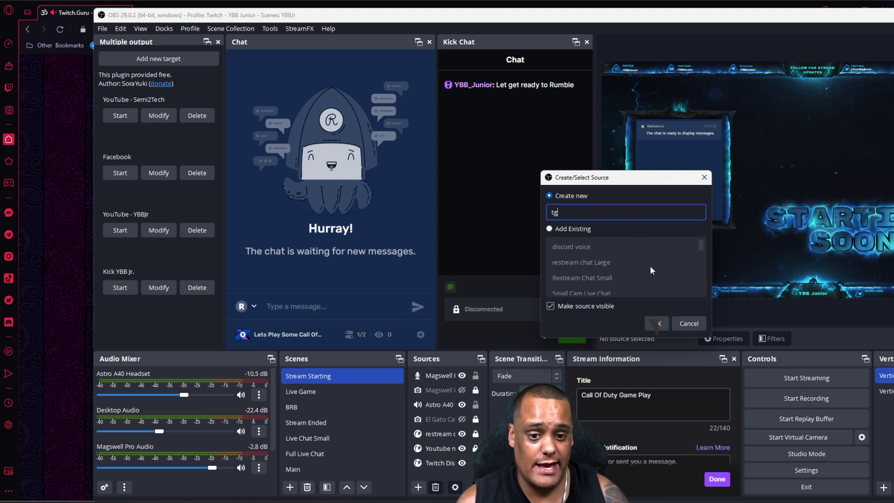
{"action": "left_click", "coordinate": [655, 323]}
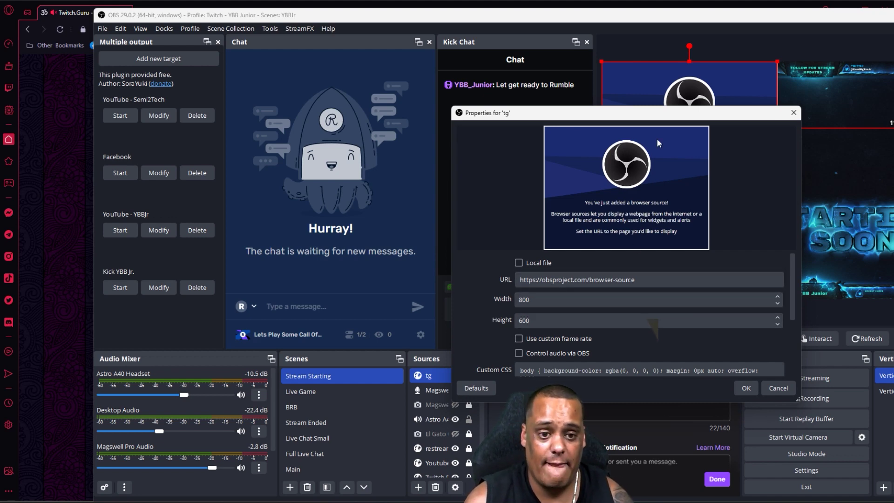
- Paste the Twitch.Guru clip-player URL into tg's properties and set width 1920, height 1080
{"action": "left_click_drag", "start_coordinate": [656, 122], "coordinate": [110, 172]}
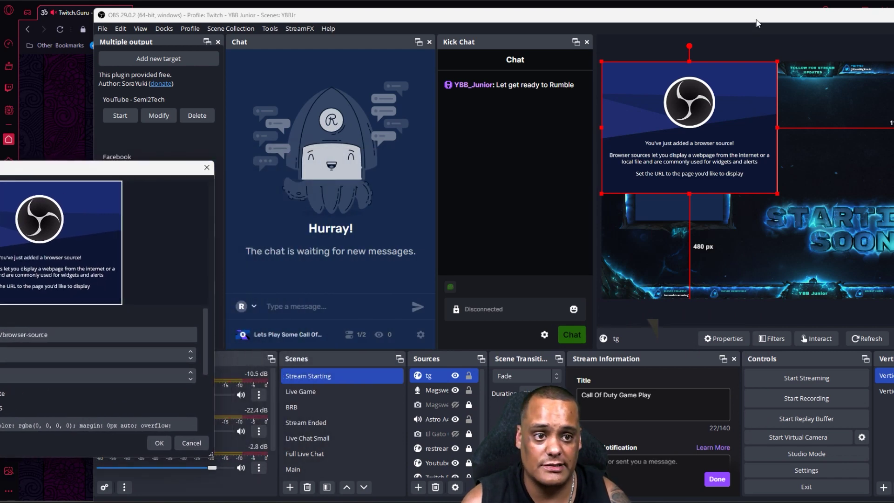
{"action": "left_click_drag", "start_coordinate": [757, 24], "coordinate": [510, 25]}
{"action": "left_click_drag", "start_coordinate": [177, 168], "coordinate": [599, 90]}
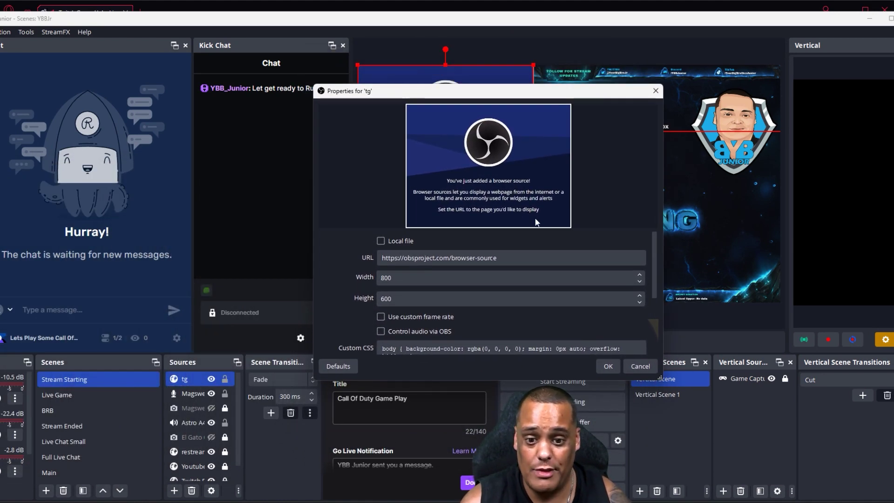
{"action": "left_click", "coordinate": [466, 259]}
{"action": "triple_click", "coordinate": [465, 260]}
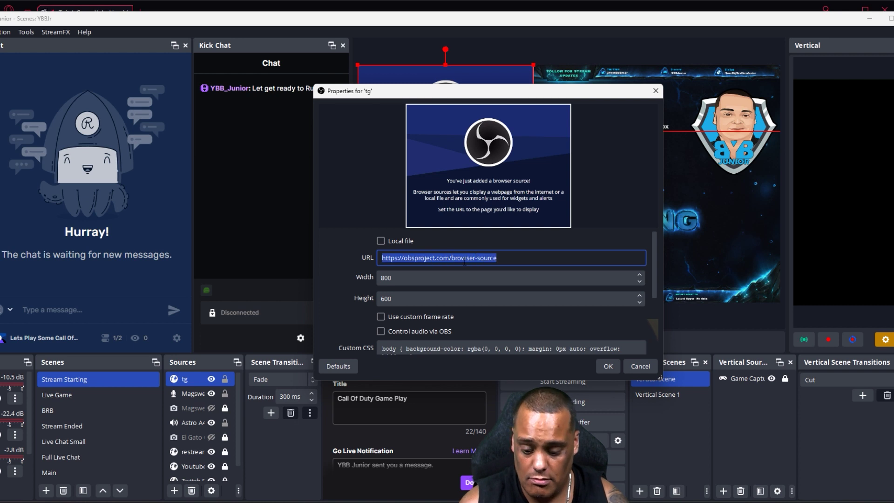
{"action": "key", "text": "ctrl+v"}
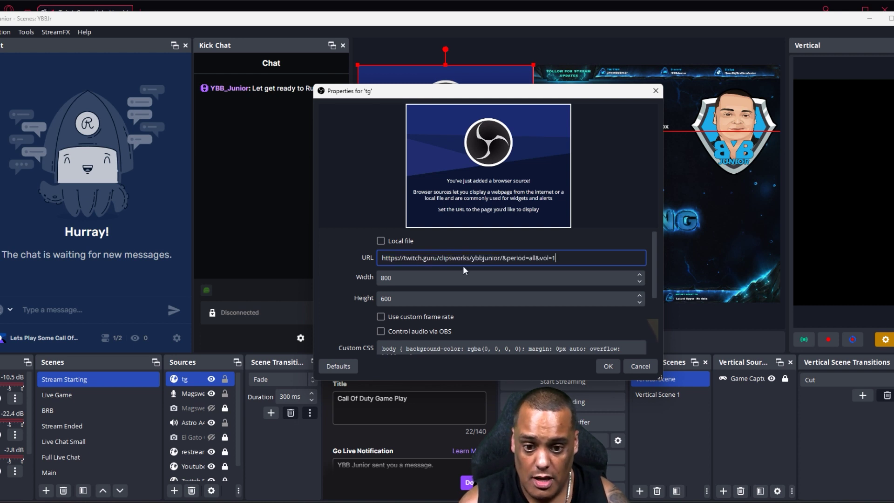
{"action": "left_click", "coordinate": [426, 274]}
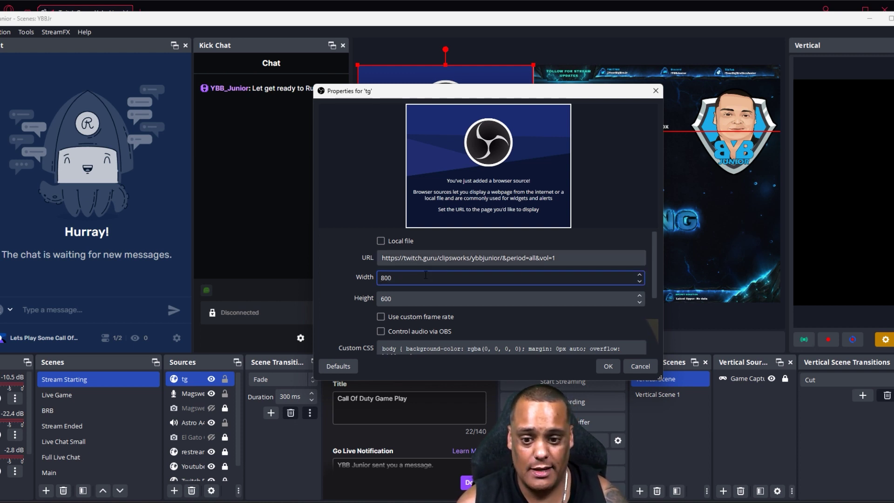
{"action": "type", "text": "19"}
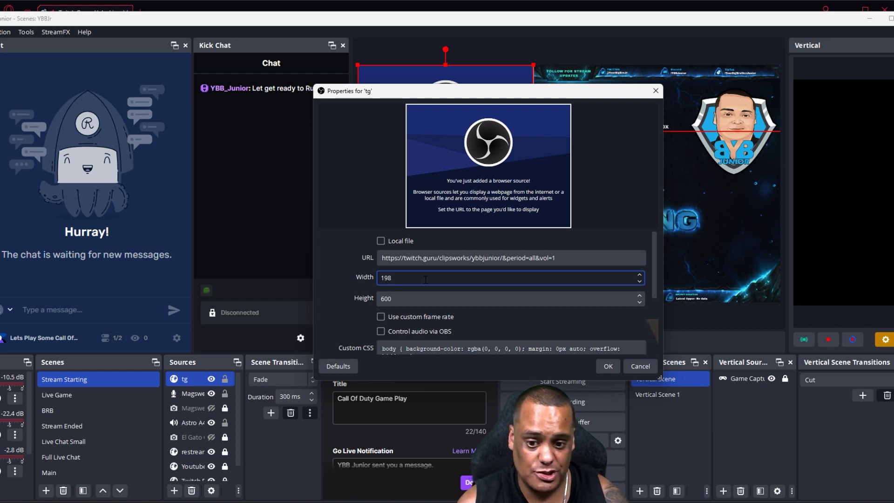
{"action": "type", "text": "20"}
{"action": "key", "text": "Tab"}
{"action": "type", "text": "10"}
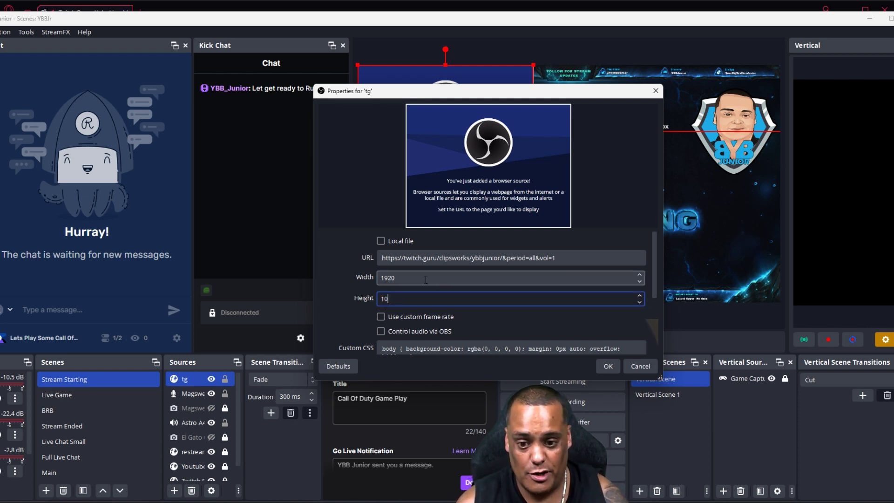
{"action": "type", "text": "80"}
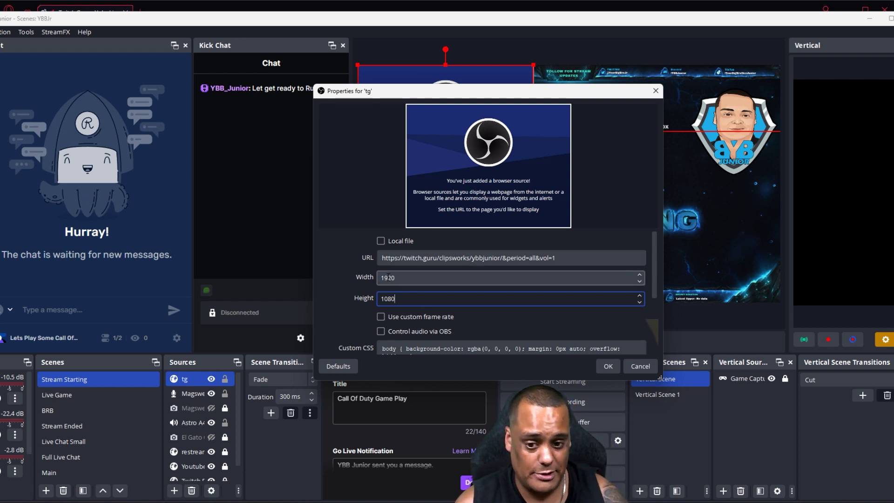
{"action": "left_click", "coordinate": [608, 367]}
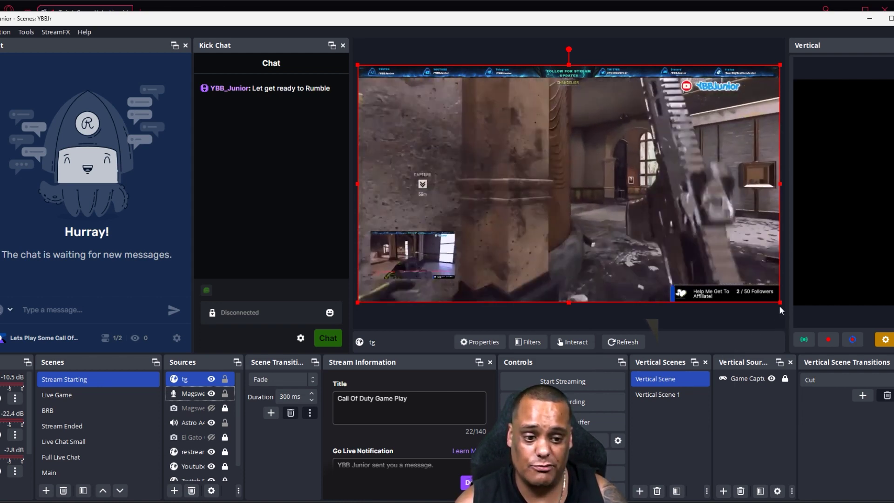
- Shrink the clip player, place it above the Starting Soon title, and lock it
{"action": "left_click_drag", "start_coordinate": [780, 302], "coordinate": [500, 146]}
{"action": "left_click_drag", "start_coordinate": [423, 97], "coordinate": [580, 147]}
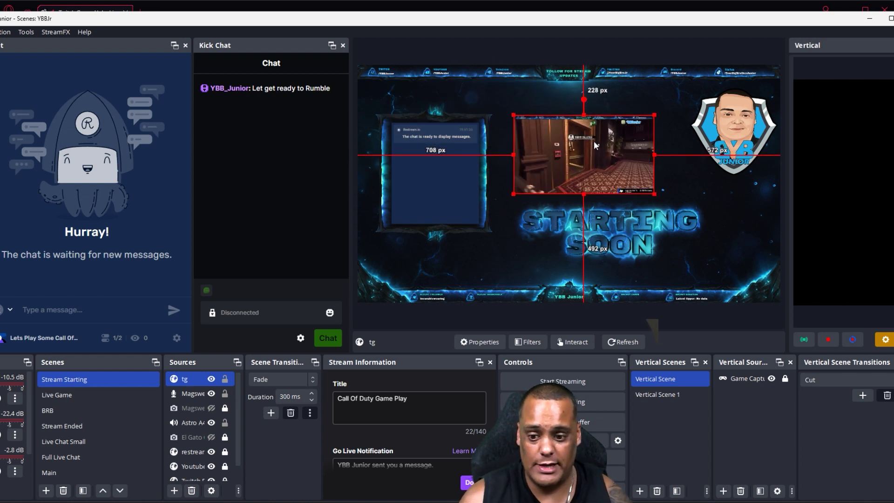
{"action": "left_click", "coordinate": [225, 379]}
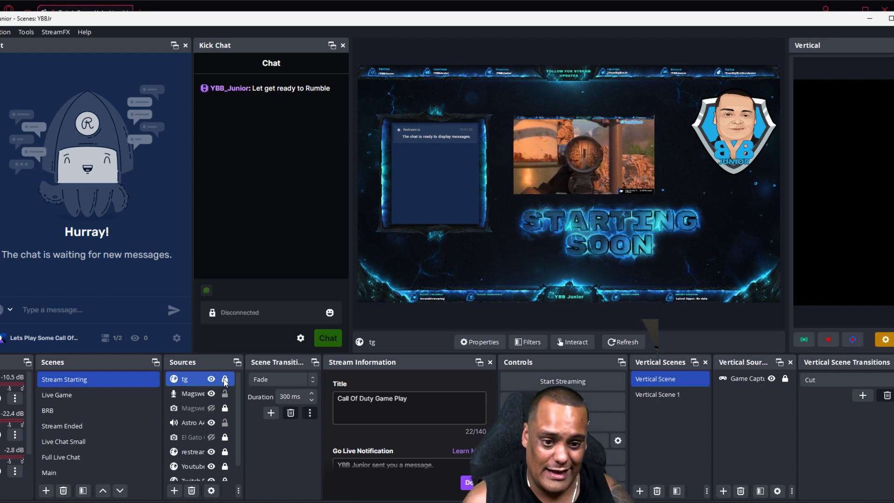
- Unlock the clip player, nudge it right to centre it, and relock it
{"action": "left_click", "coordinate": [225, 380]}
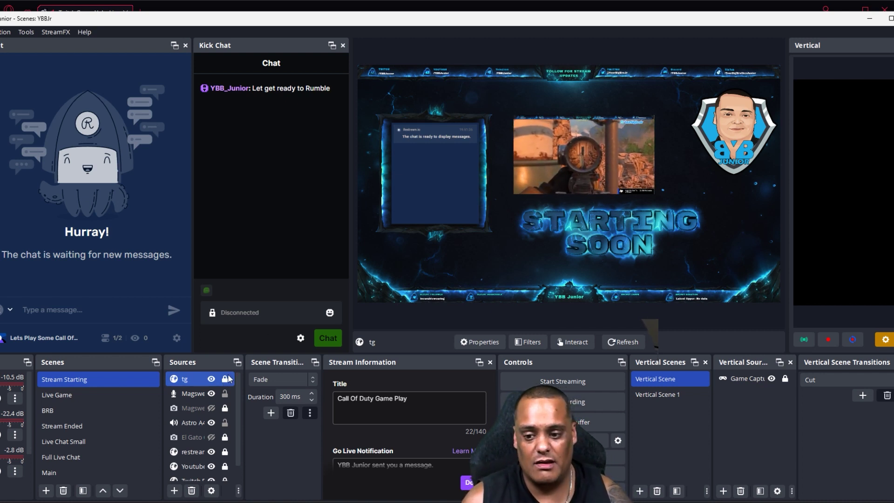
{"action": "left_click", "coordinate": [586, 171]}
{"action": "left_click_drag", "start_coordinate": [586, 171], "coordinate": [610, 165]}
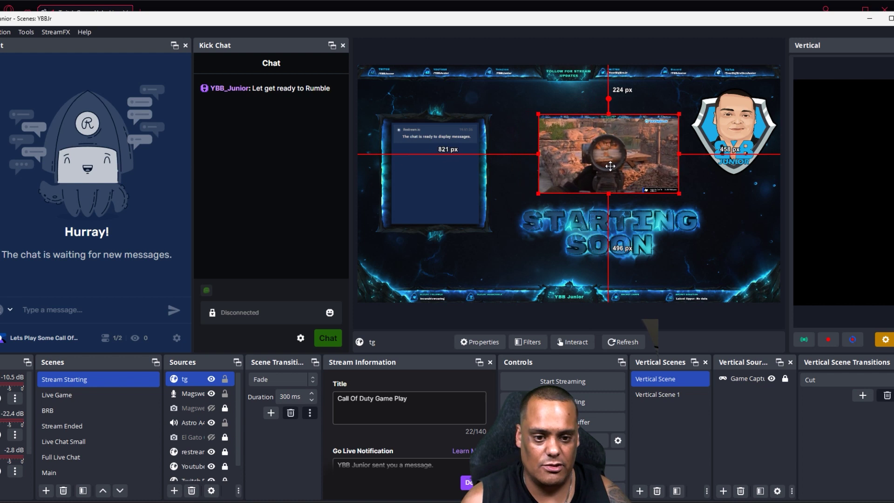
{"action": "left_click", "coordinate": [225, 380]}
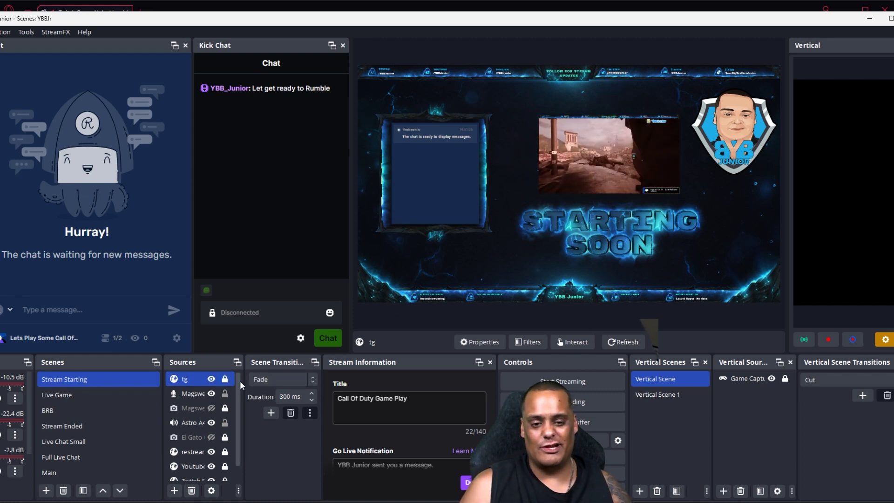
- Hide the tg source using its eye icon in Sources
{"action": "left_click", "coordinate": [214, 379]}
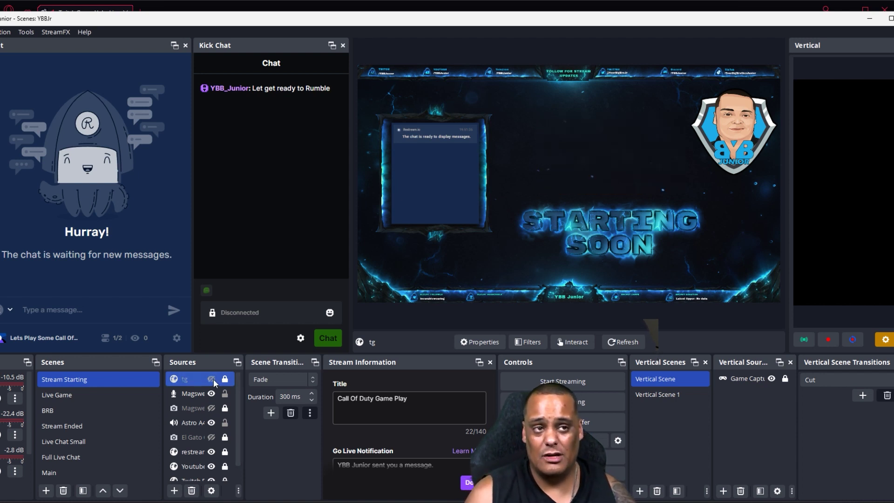